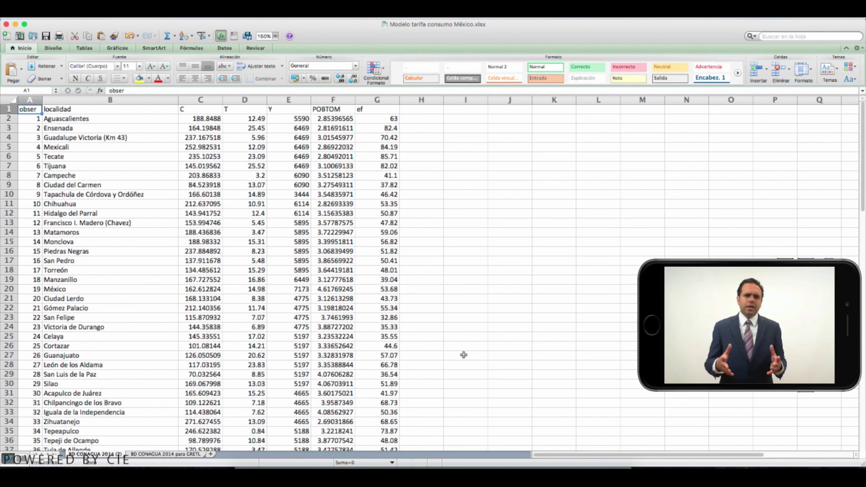
Look through the locality data from the first to the last observation.
scroll(464, 356, "down", 7)
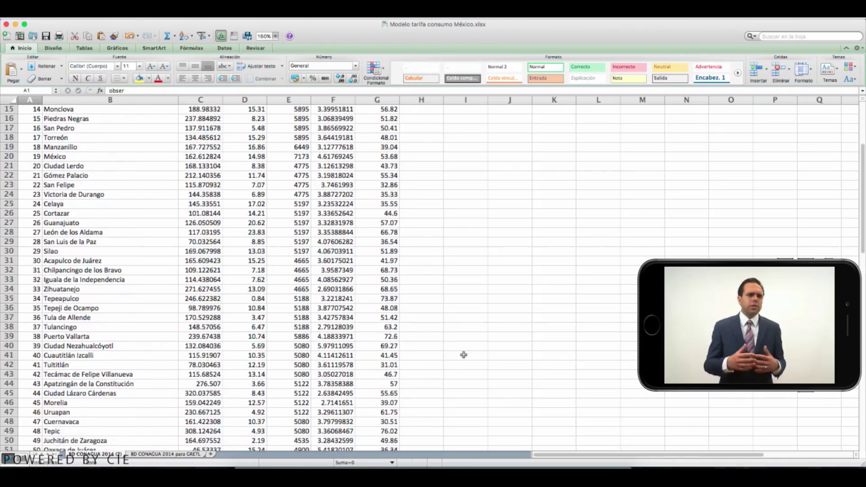
scroll(464, 355, "down", 8)
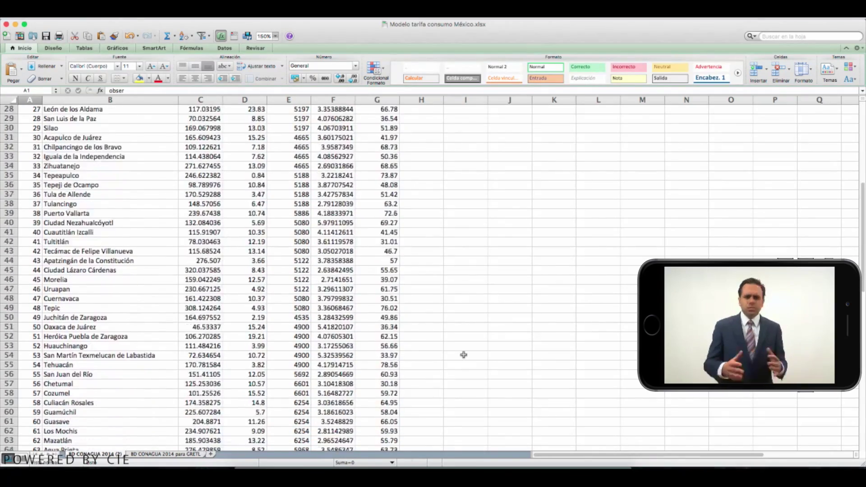
scroll(464, 355, "down", 10)
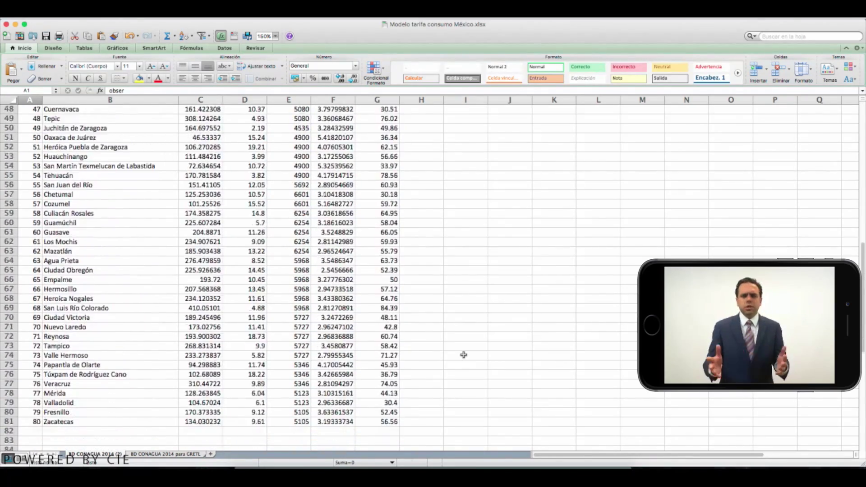
scroll(463, 355, "up", 20)
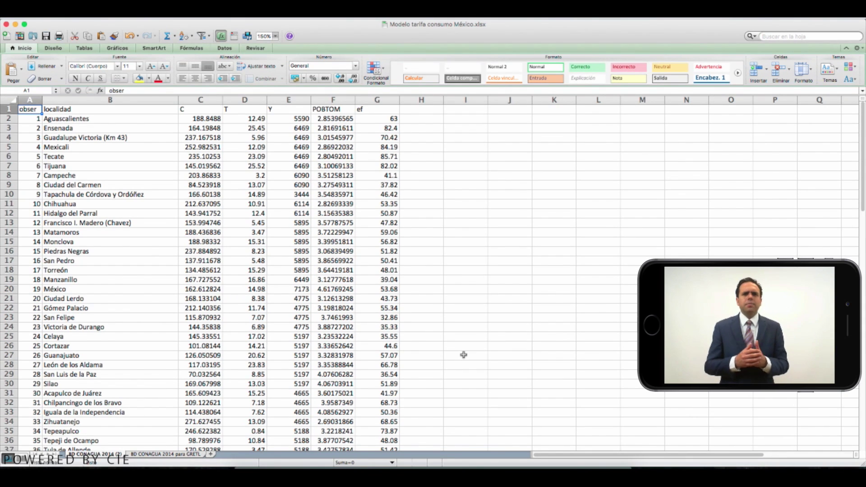
Bring up gretl, return to the Excel workbook and display the sheet BD CONAGUA 2014 para GRETL.
left_click(535, 458)
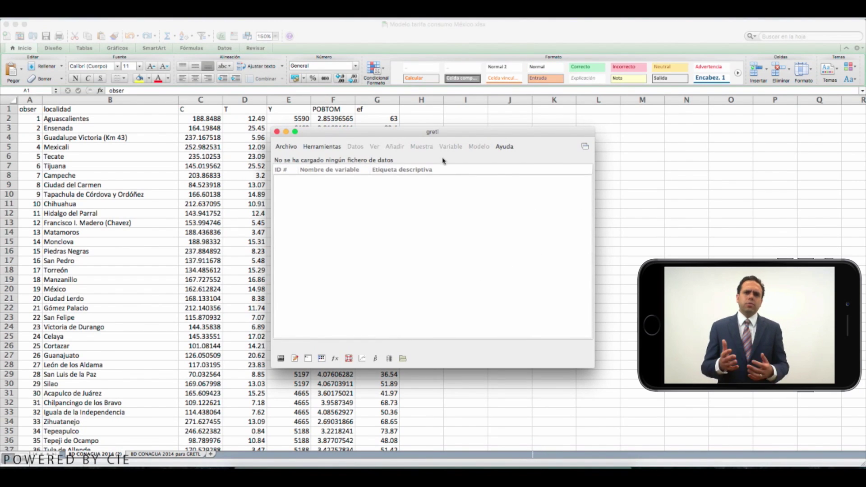
left_click_drag(417, 135, 417, 127)
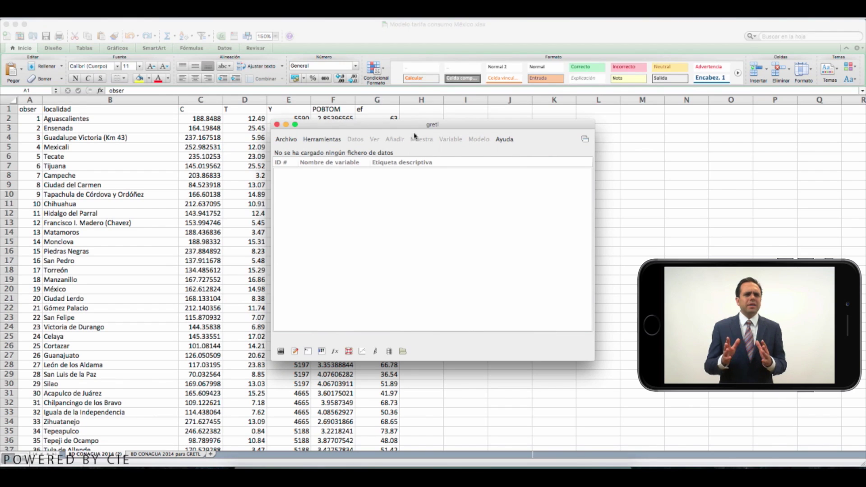
key("super+Tab")
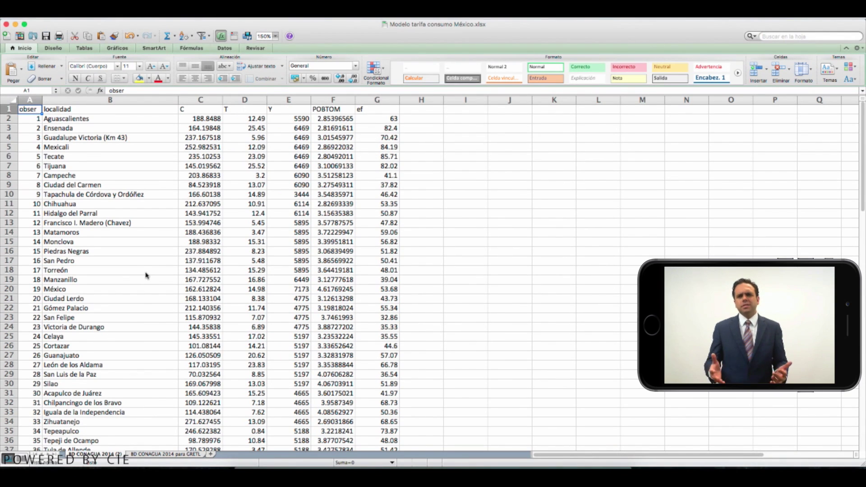
left_click(154, 456)
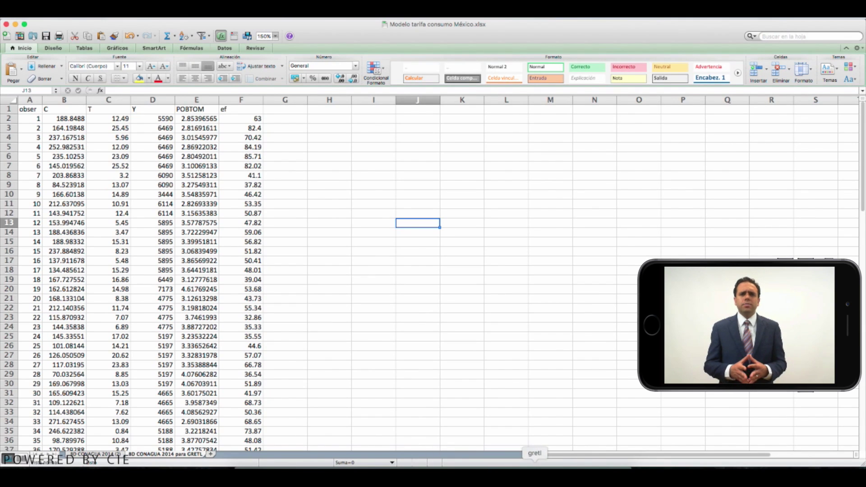
Switch to gretl and open the Excel (*.xlsx) file Modelo tarifa consumo México.xlsx from the Escritorio folder as user data.
left_click(535, 464)
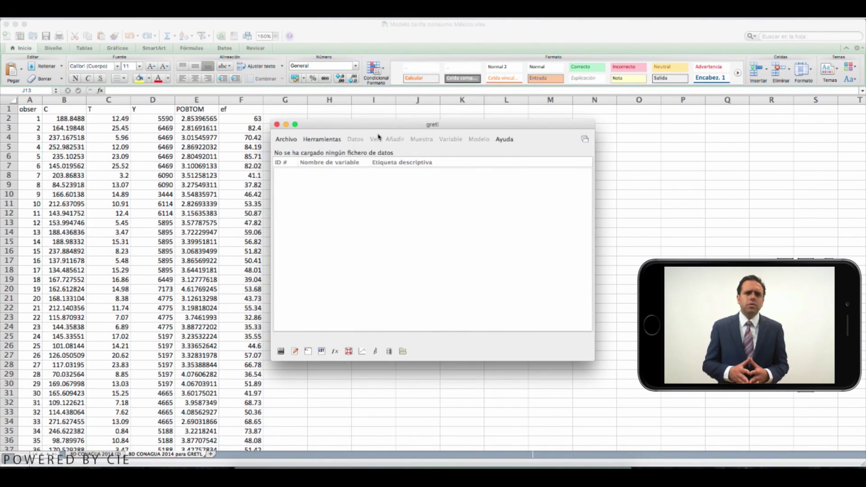
left_click(289, 139)
mouse_move(366, 157)
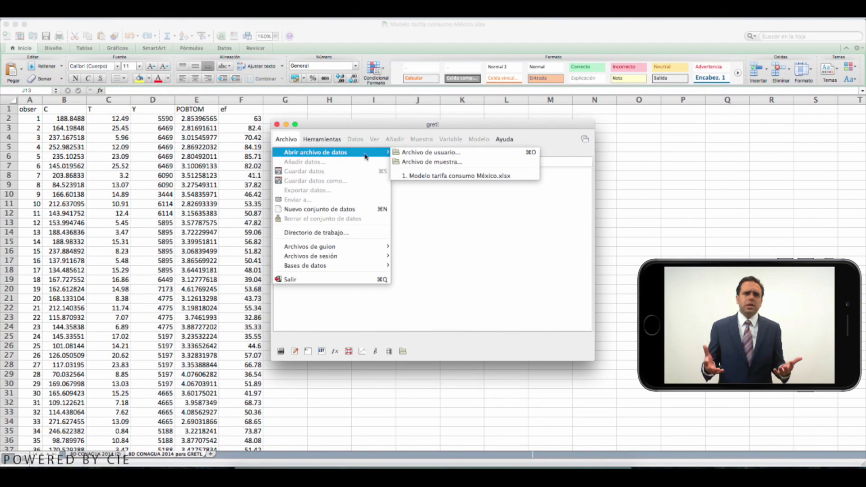
left_click(409, 154)
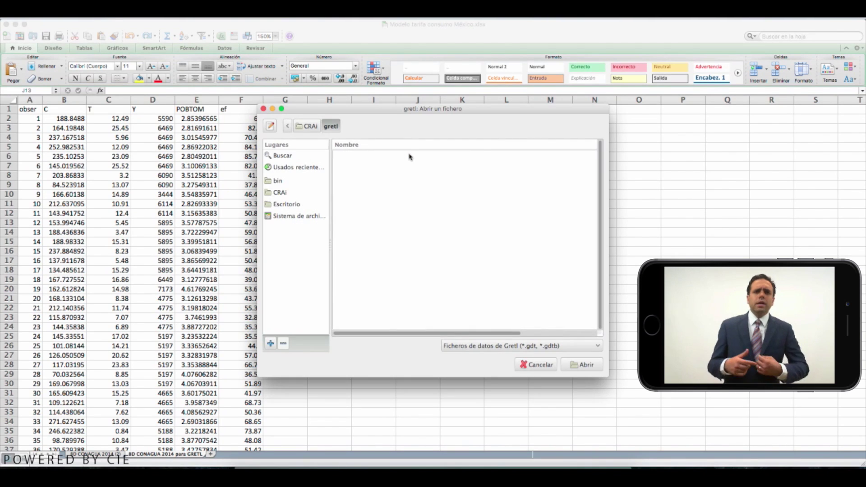
left_click(282, 205)
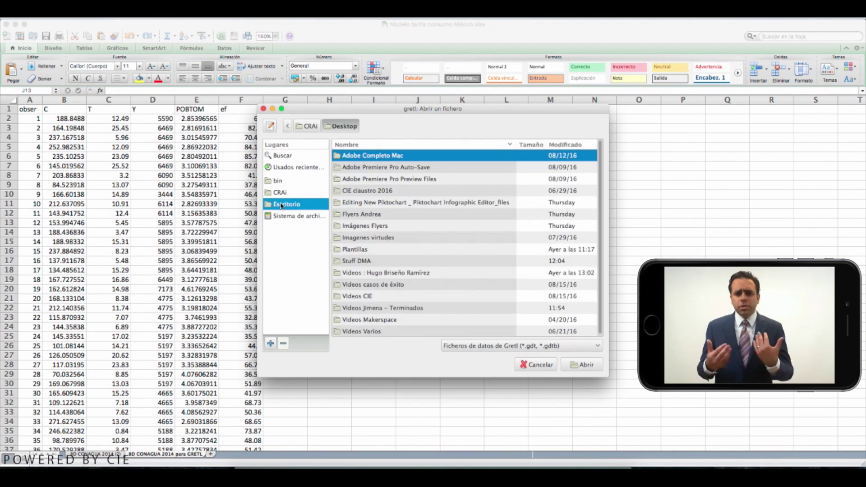
left_click(534, 349)
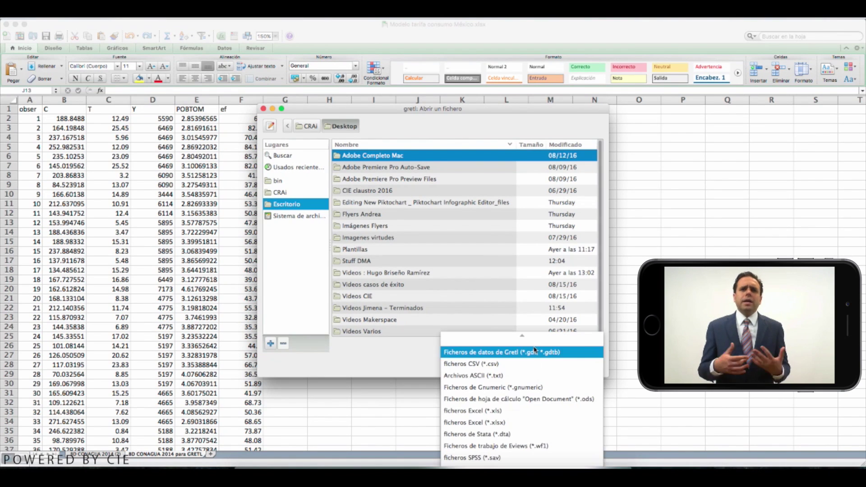
left_click(549, 423)
scroll(513, 261, "down", 2)
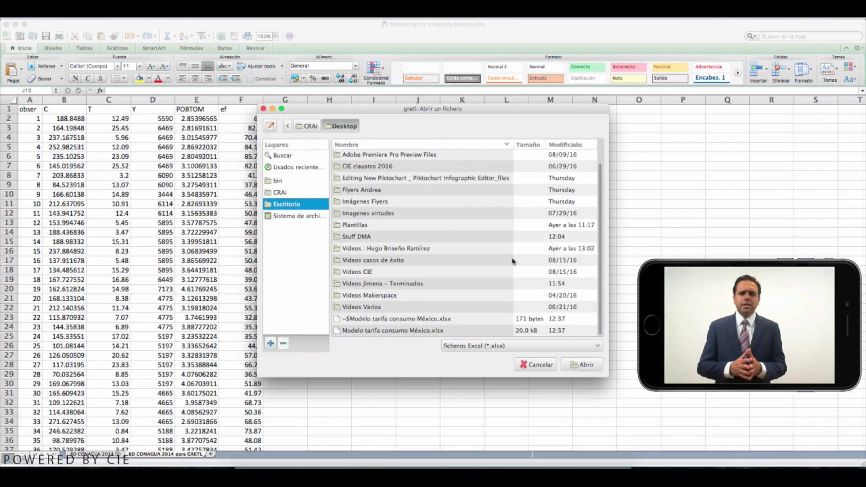
left_click(432, 331)
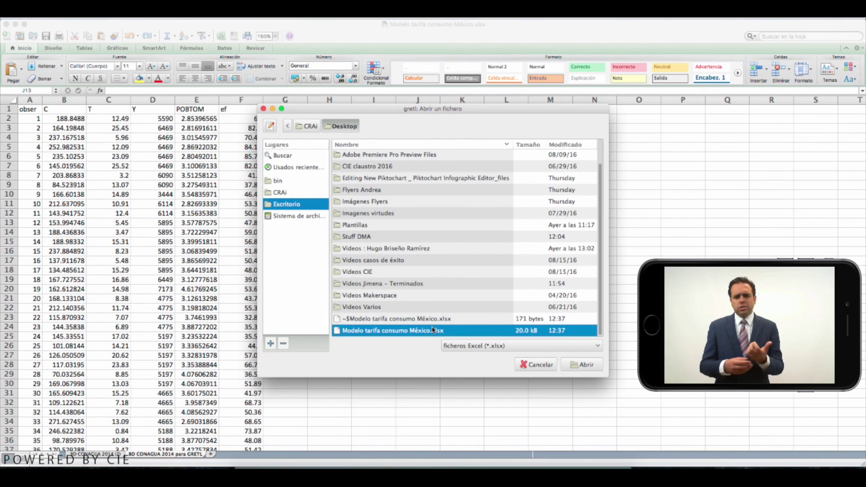
left_click(581, 367)
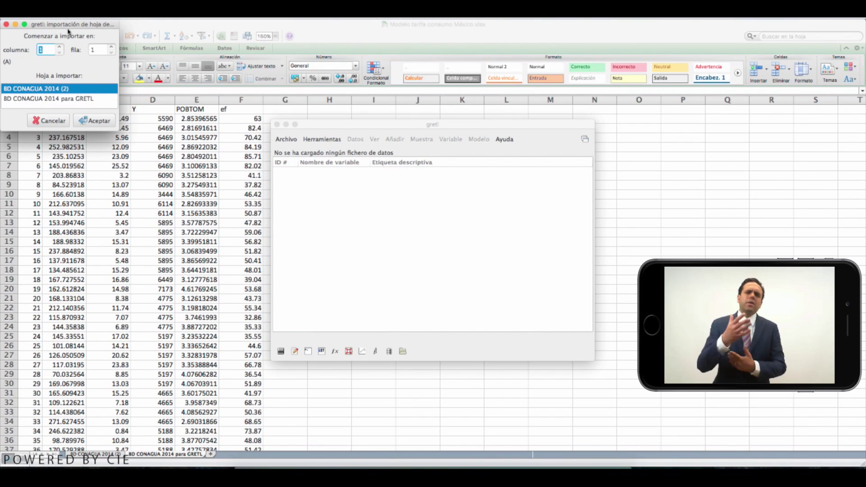
Import the sheet BD CONAGUA 2014 para GRETL starting at column 1, row 1.
left_click_drag(66, 27, 388, 132)
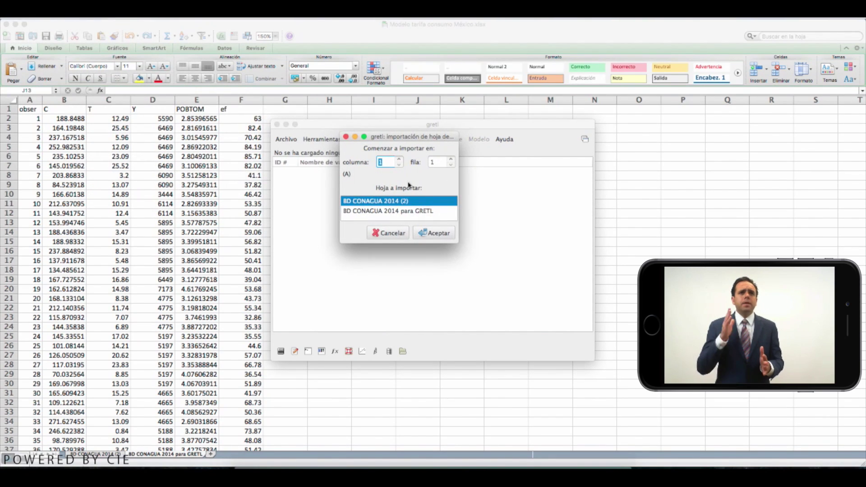
left_click(400, 212)
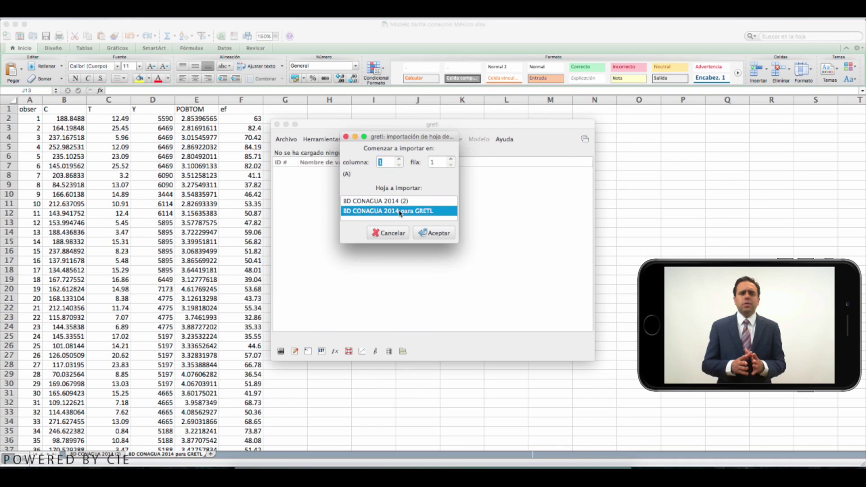
left_click(427, 233)
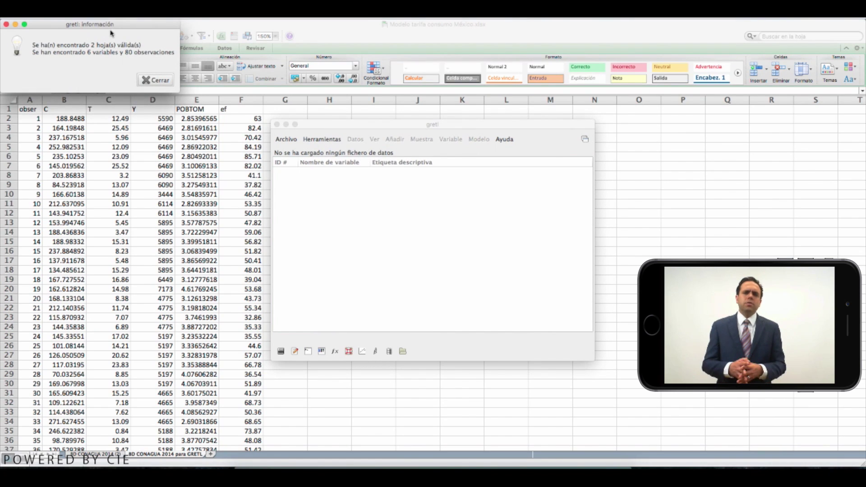
left_click_drag(114, 30, 437, 162)
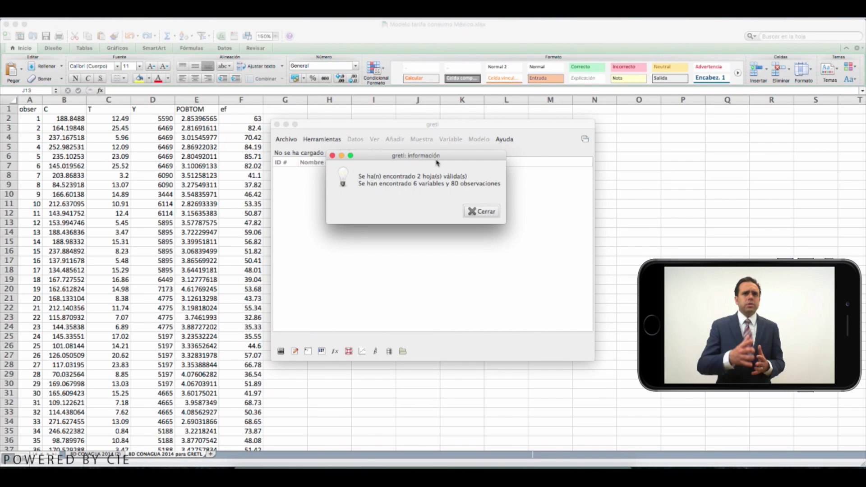
left_click(478, 215)
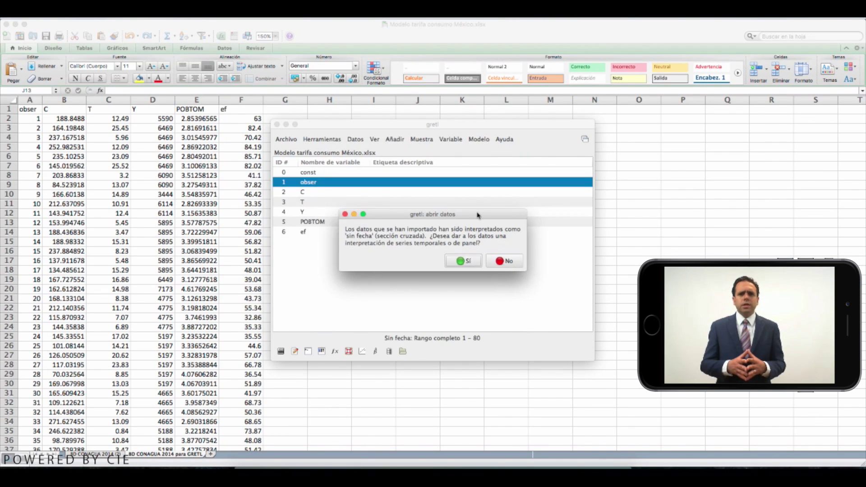
Set the dataset structure to cross-section (de sección cruzada) and apply it.
left_click(465, 258)
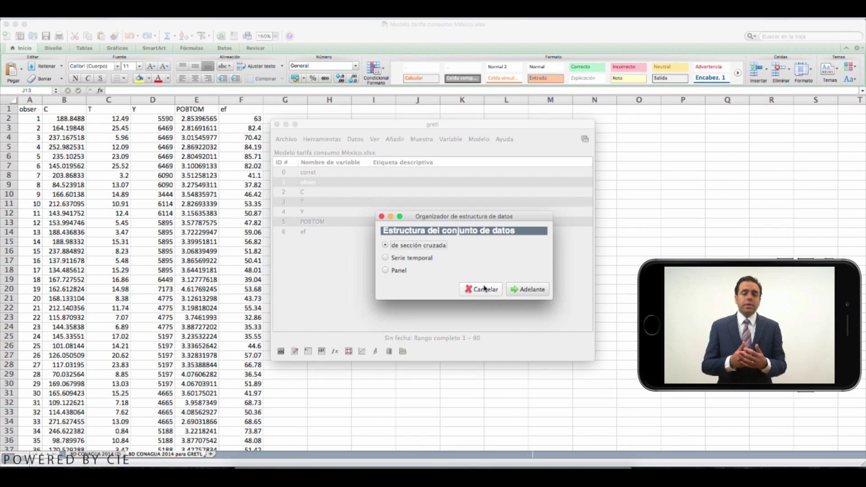
left_click(535, 291)
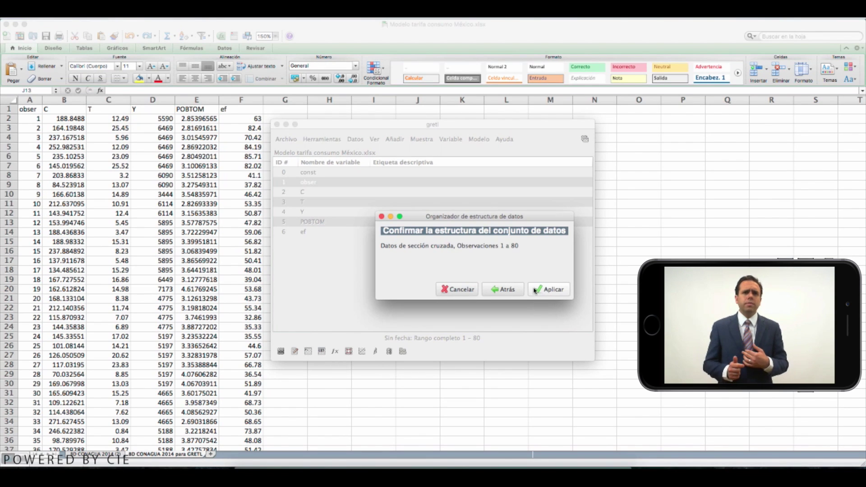
left_click(551, 291)
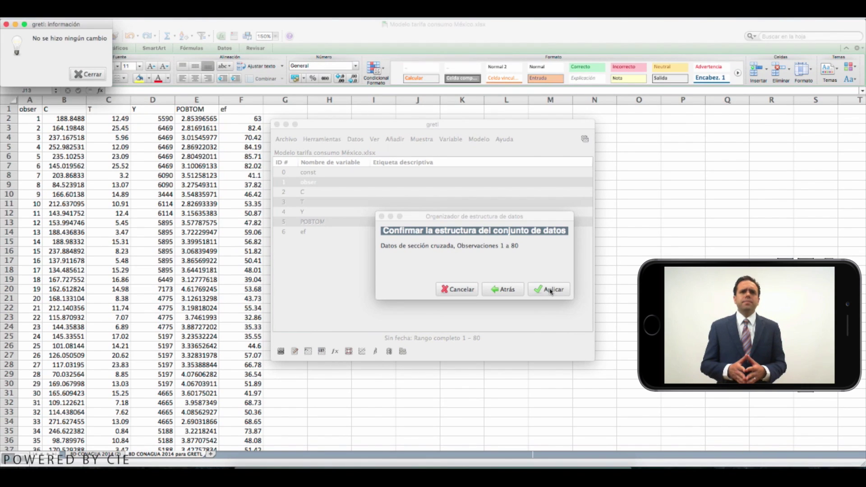
left_click_drag(51, 24, 299, 155)
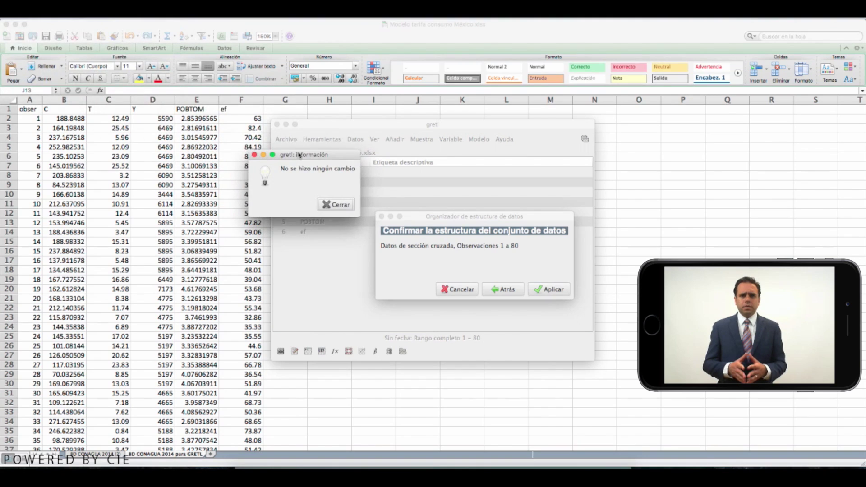
left_click(335, 204)
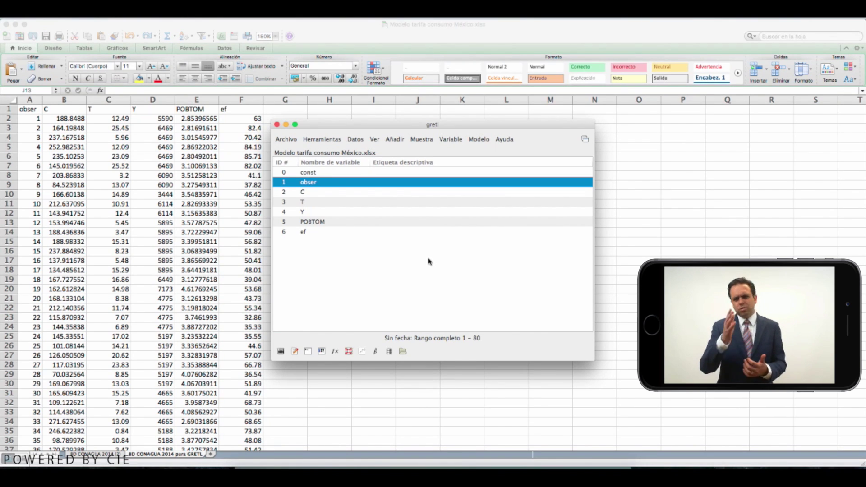
Add the logarithms of the variables obser, C, T, Y and POBTOM to the dataset.
left_click_drag(368, 183, 379, 221)
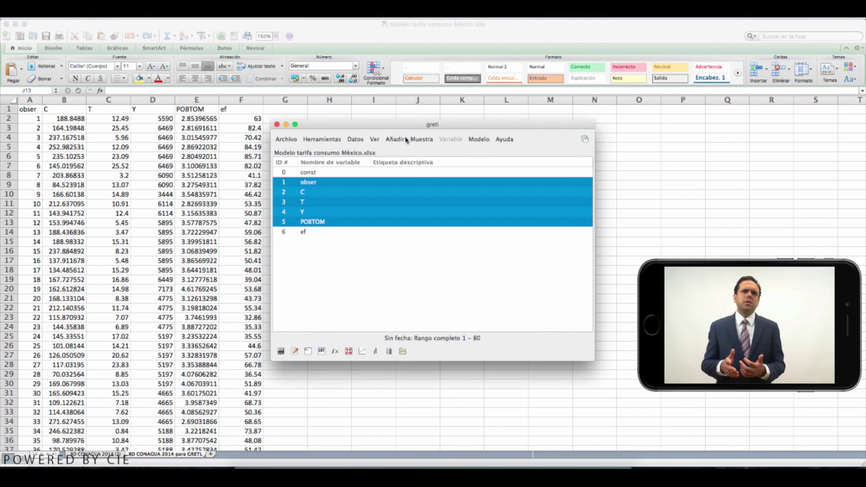
left_click(391, 139)
left_click(411, 153)
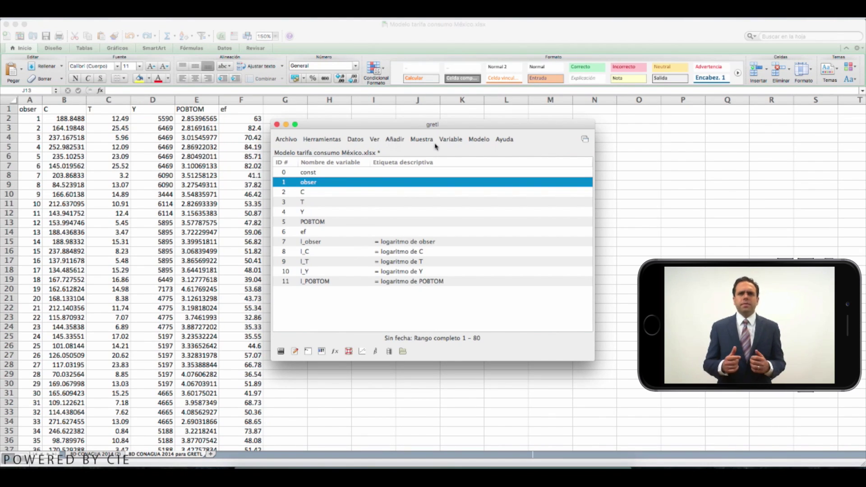
Start an ordinary least squares model with l_C as the dependent variable.
left_click(472, 144)
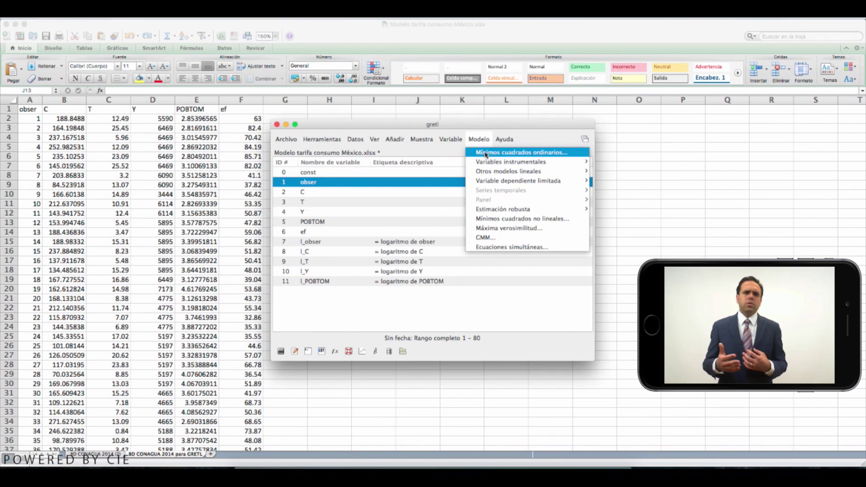
left_click(486, 154)
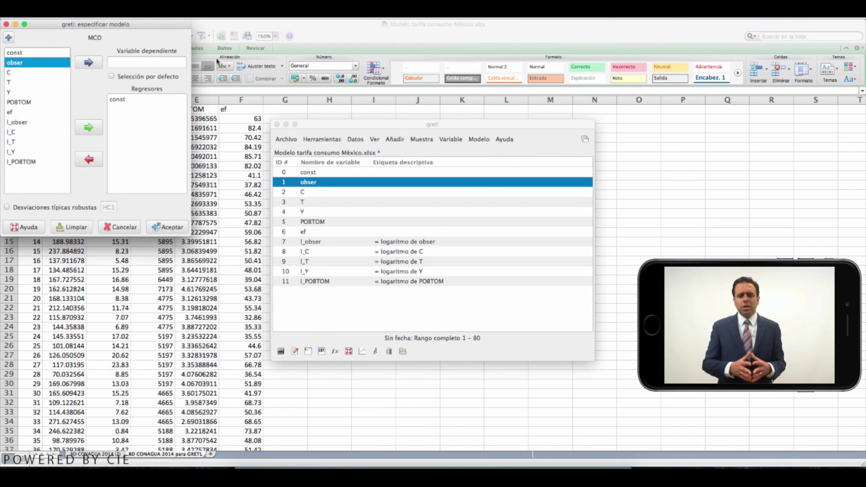
left_click_drag(164, 26, 389, 102)
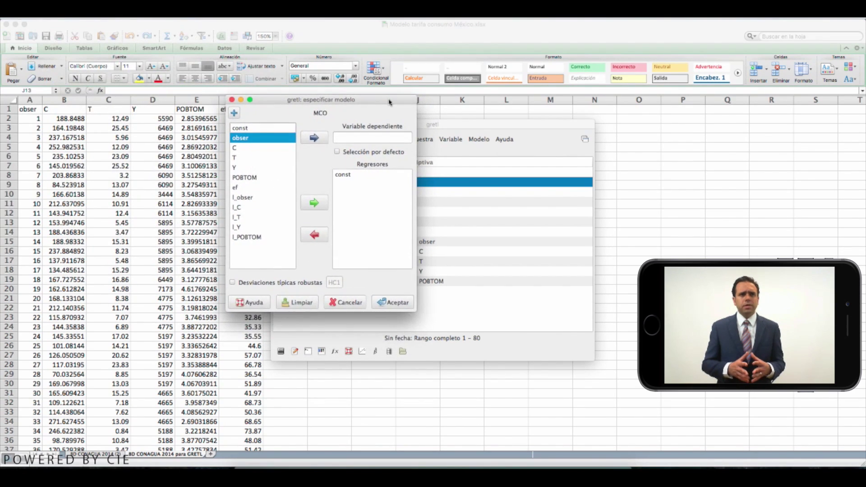
left_click(250, 209)
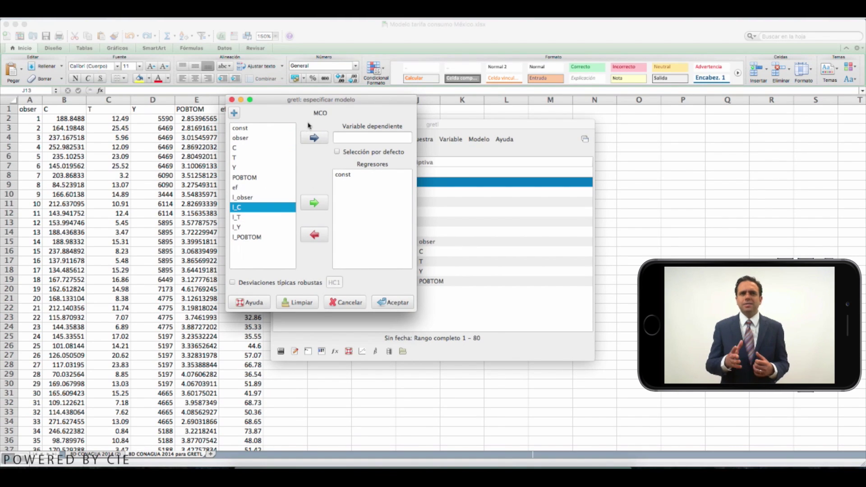
left_click(313, 139)
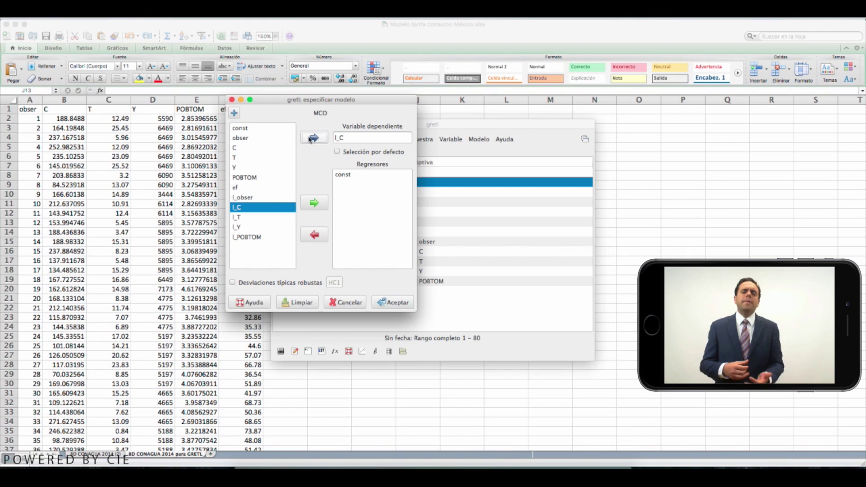
Add l_T, l_Y and l_POBTOM as regressors alongside the constant and estimate the OLS model of l_C.
left_click(243, 218)
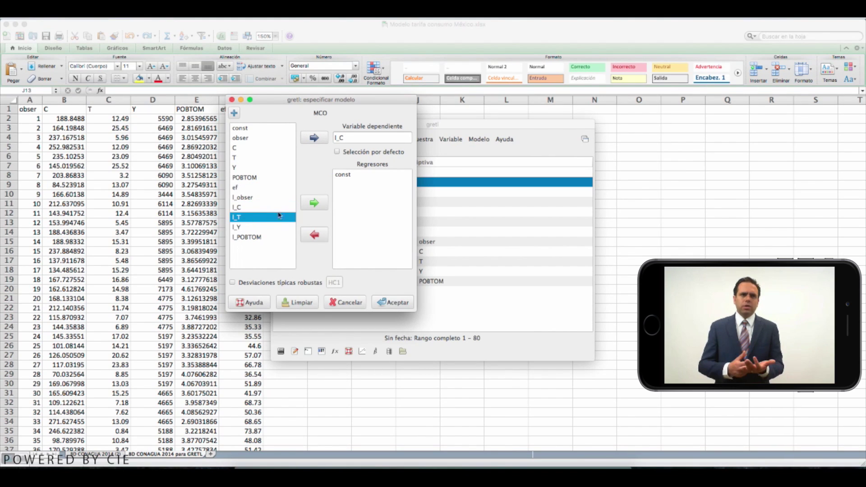
left_click(314, 203)
left_click(246, 227)
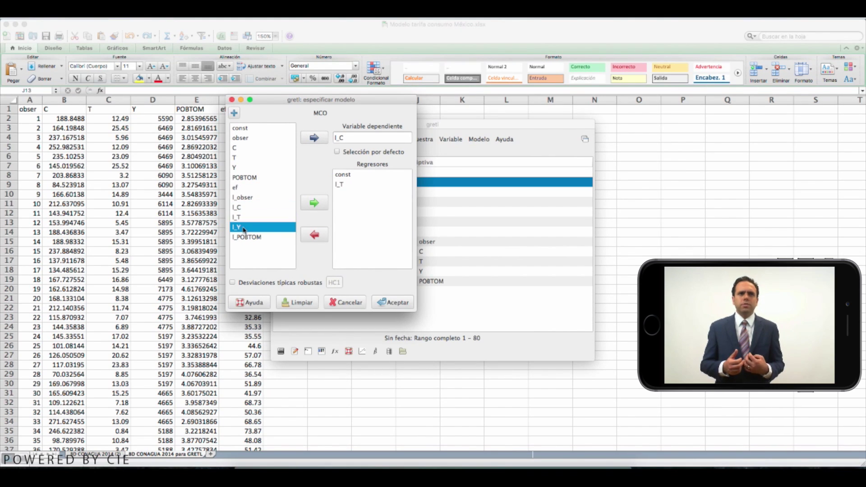
left_click(314, 203)
left_click(250, 236)
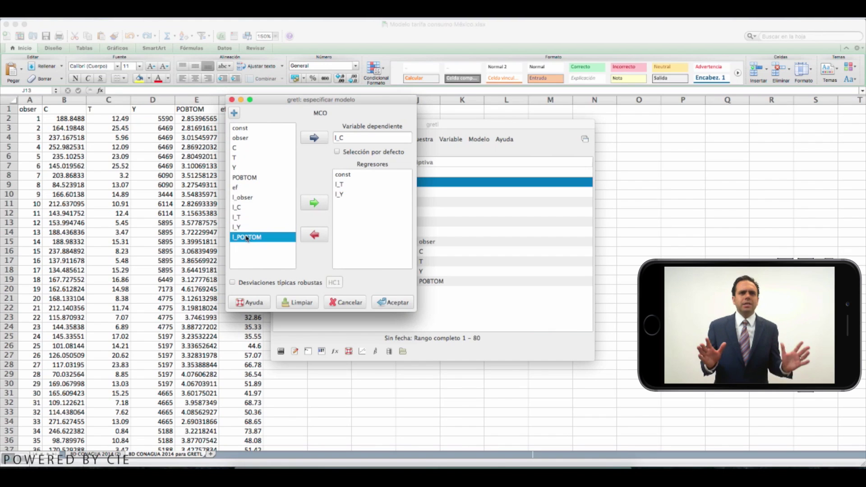
left_click(318, 204)
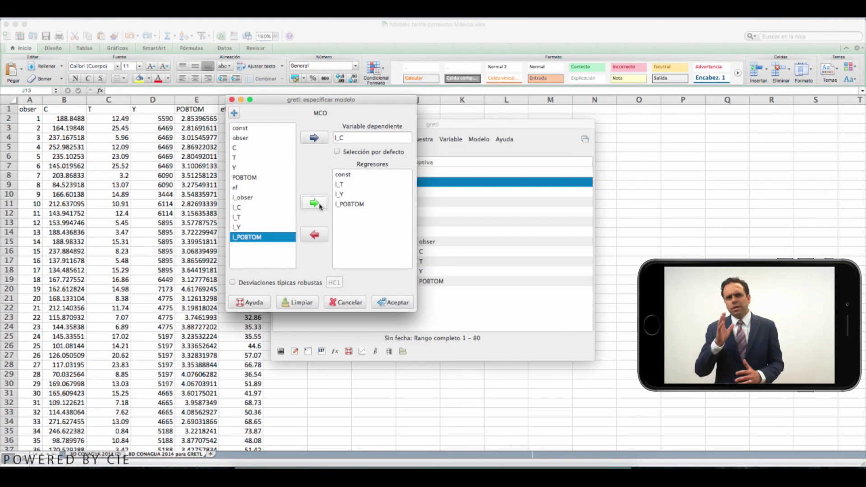
left_click(400, 302)
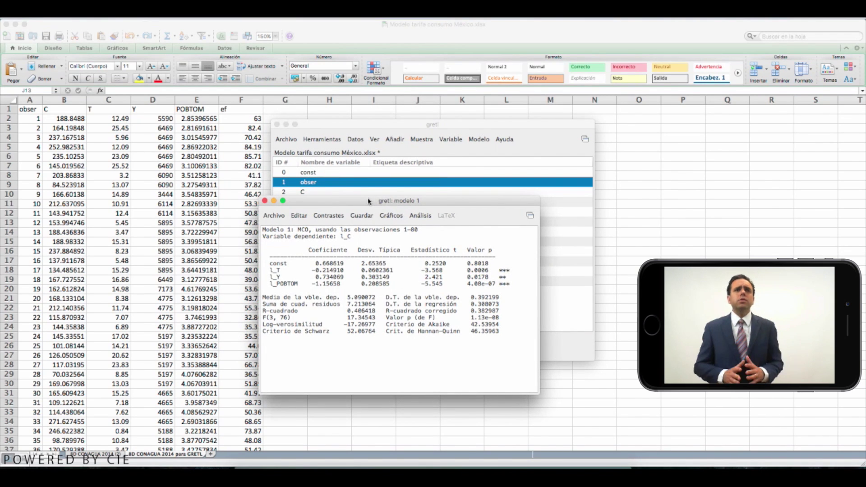
left_click_drag(368, 200, 383, 105)
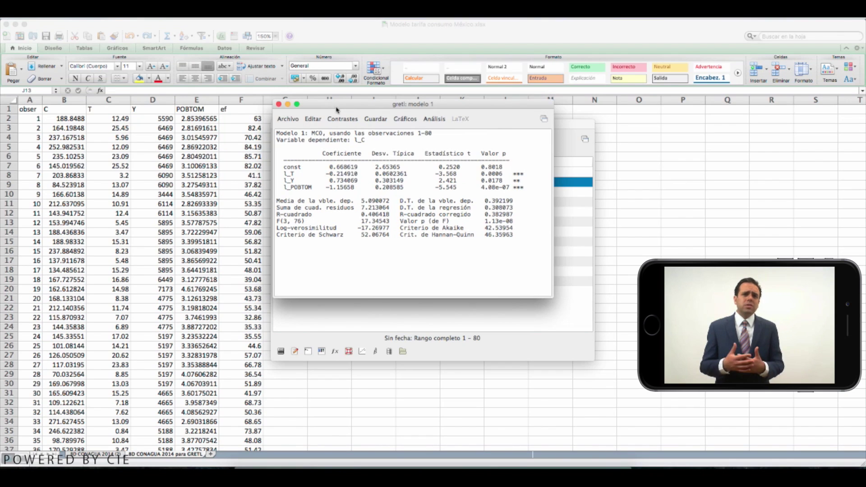
Run the normality test on the model's residuals and close its graph and frequency distribution.
left_click(344, 121)
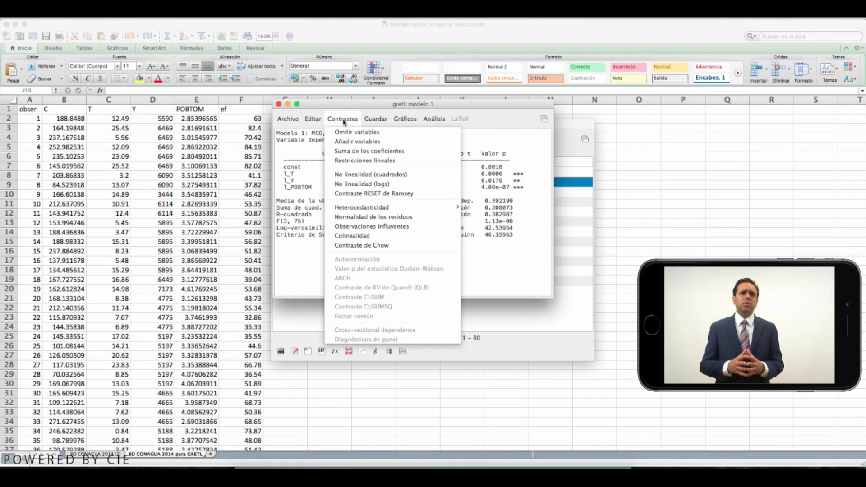
left_click(376, 217)
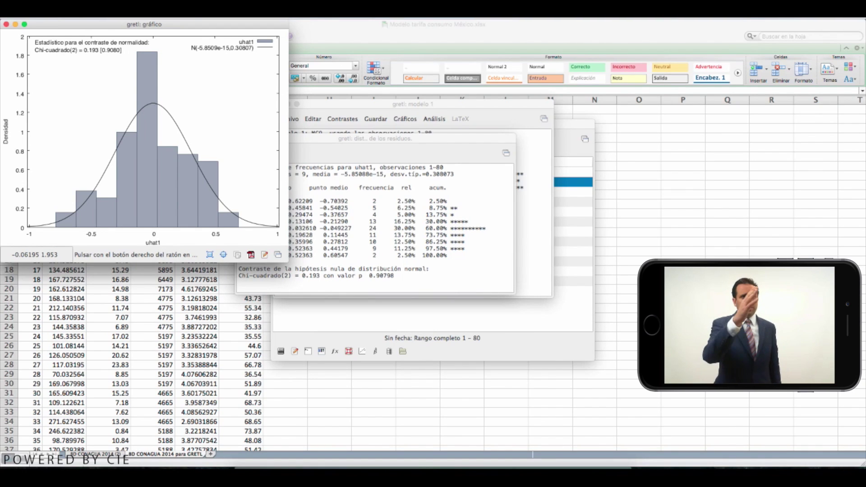
left_click(7, 24)
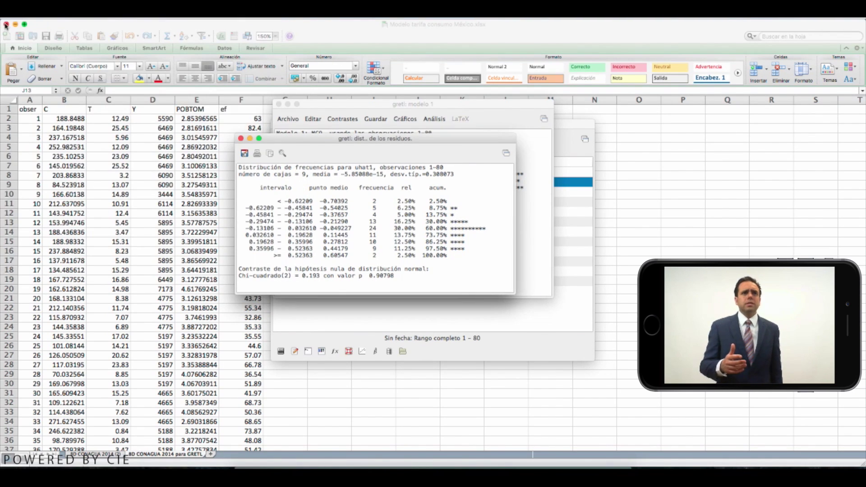
left_click(241, 138)
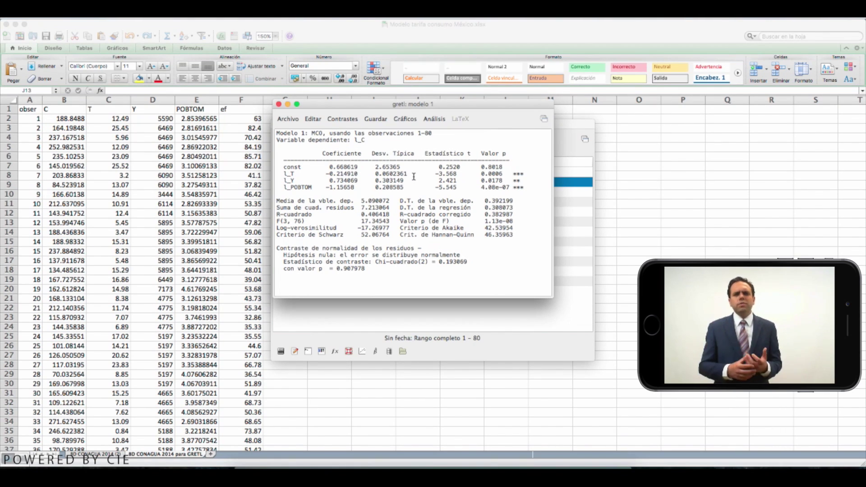
Run the Ramsey RESET specification test with squares and cubes (cuadrados y cubos), and return to the model output to review it.
left_click(352, 119)
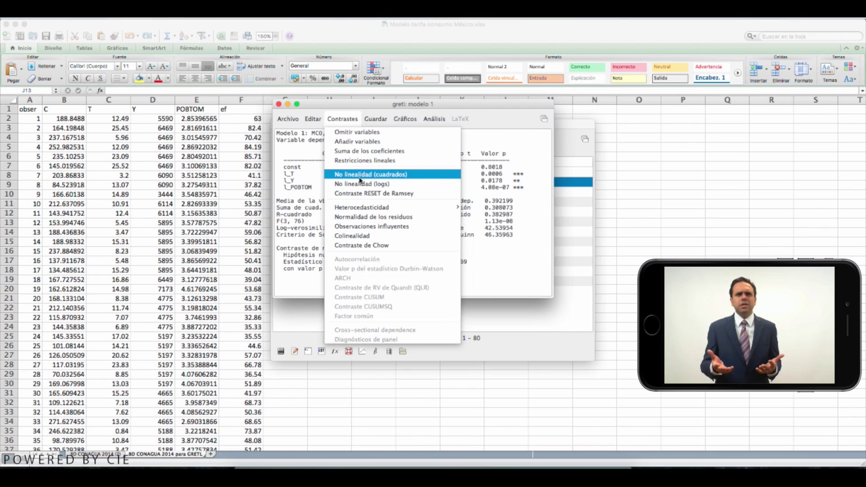
left_click(367, 194)
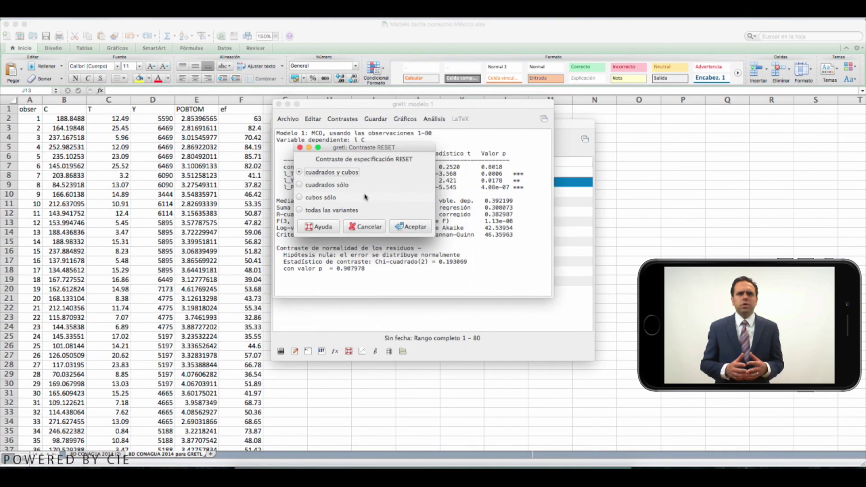
left_click(403, 227)
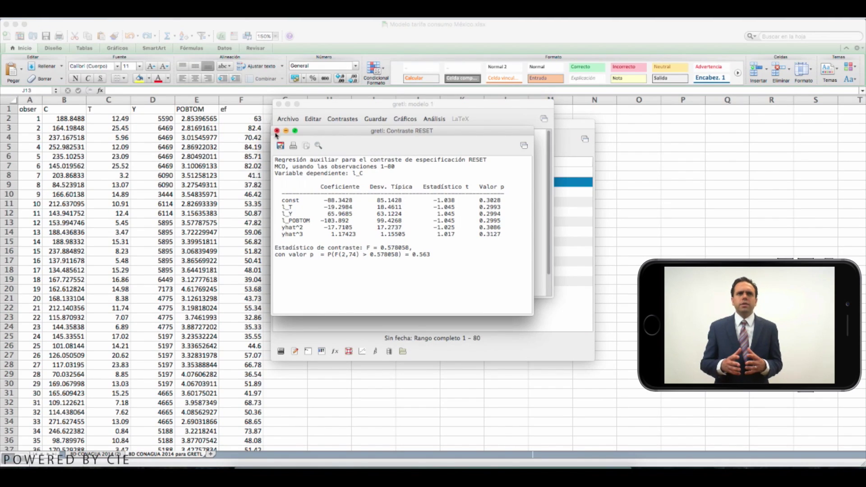
left_click(277, 131)
key("ctrl+Up")
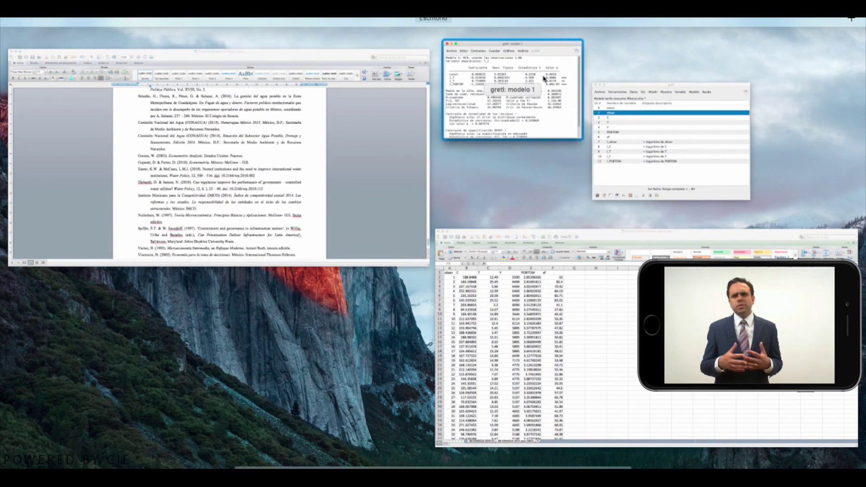
left_click(545, 79)
scroll(436, 265, "down", 2)
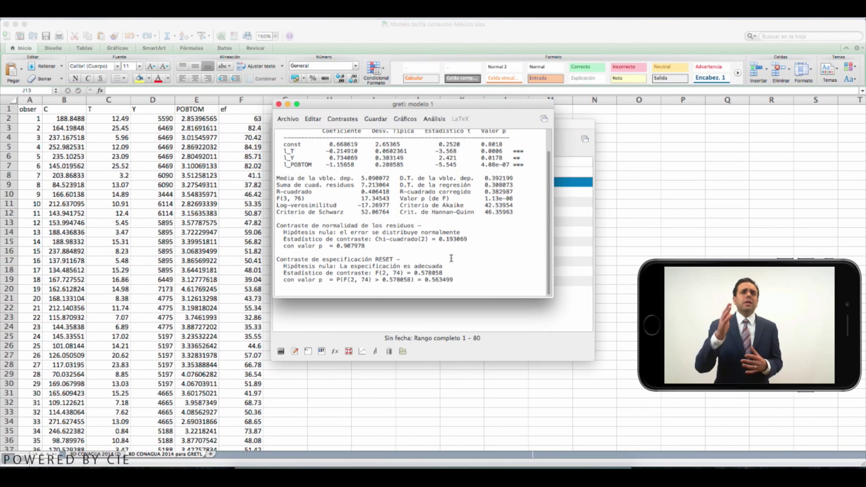
Run the full White heteroskedasticity test on the model and review its entry in the model output.
left_click(347, 121)
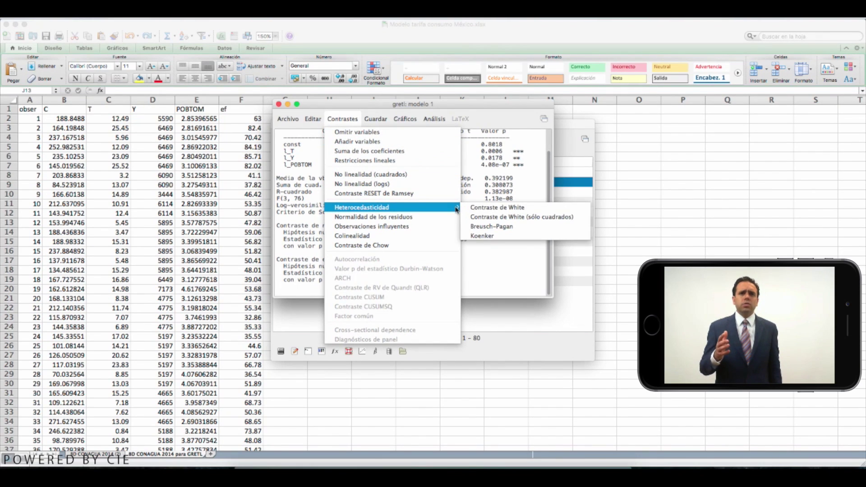
left_click(479, 212)
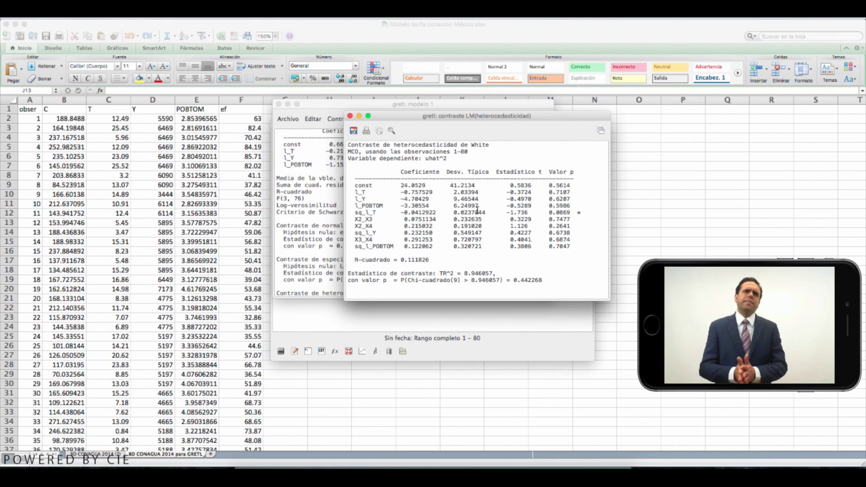
left_click(350, 116)
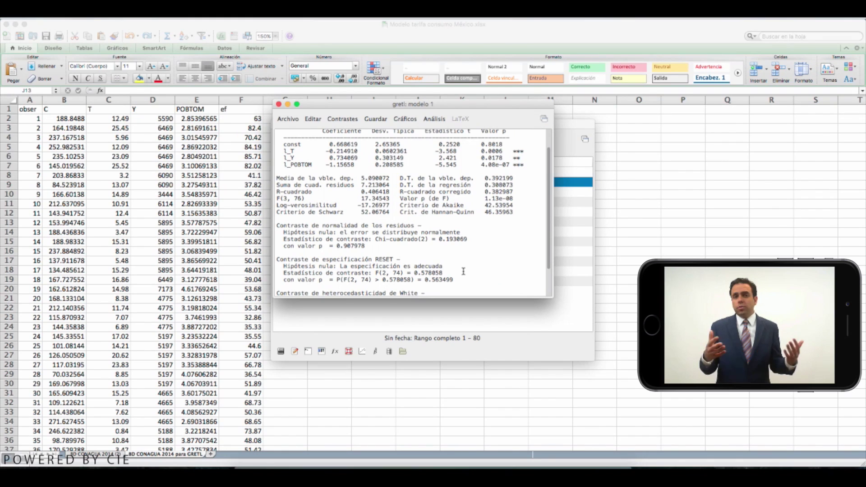
scroll(464, 270, "down", 3)
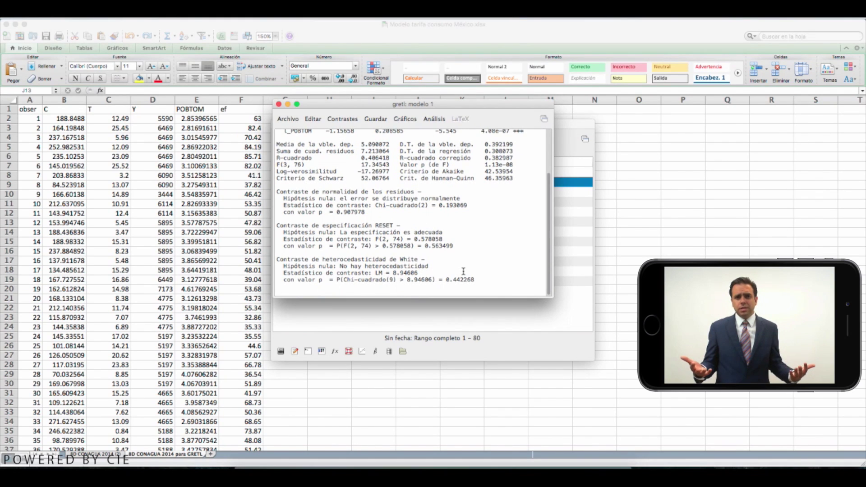